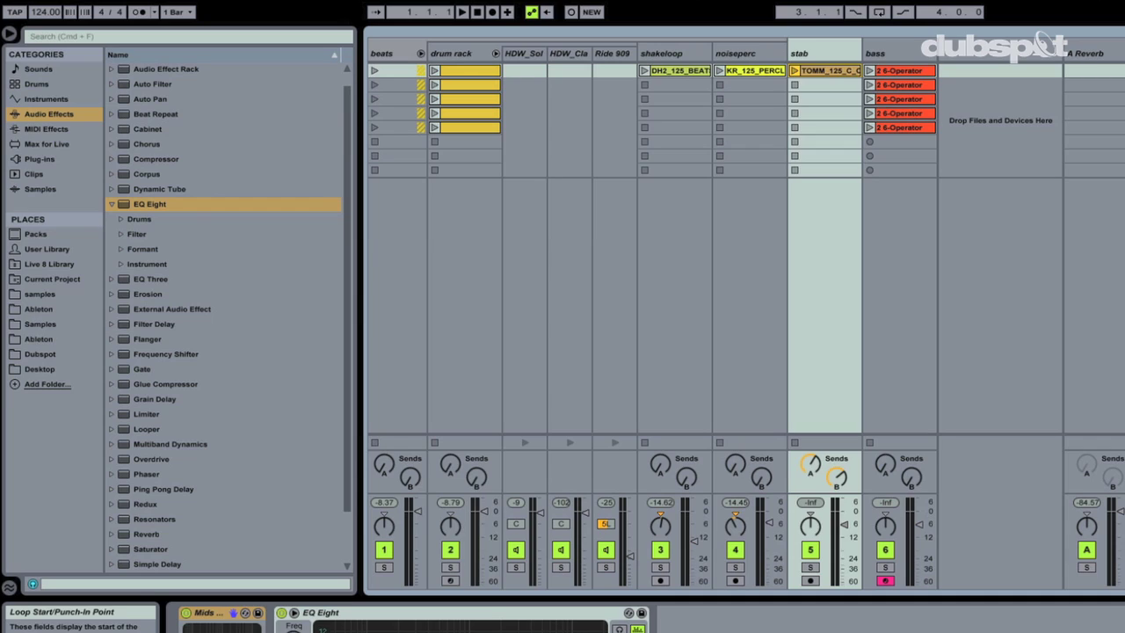
Launch the three drum rack clips, then the shakeloop, noiseperc and stab clips
{"action": "left_click", "coordinate": [434, 70]}
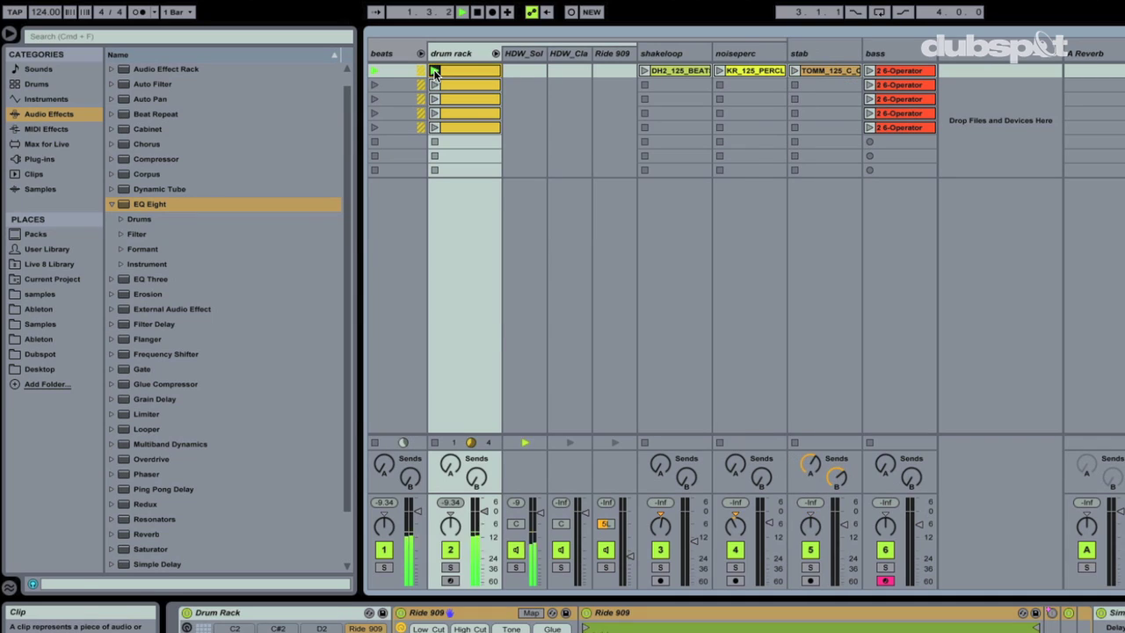
{"action": "left_click", "coordinate": [434, 84]}
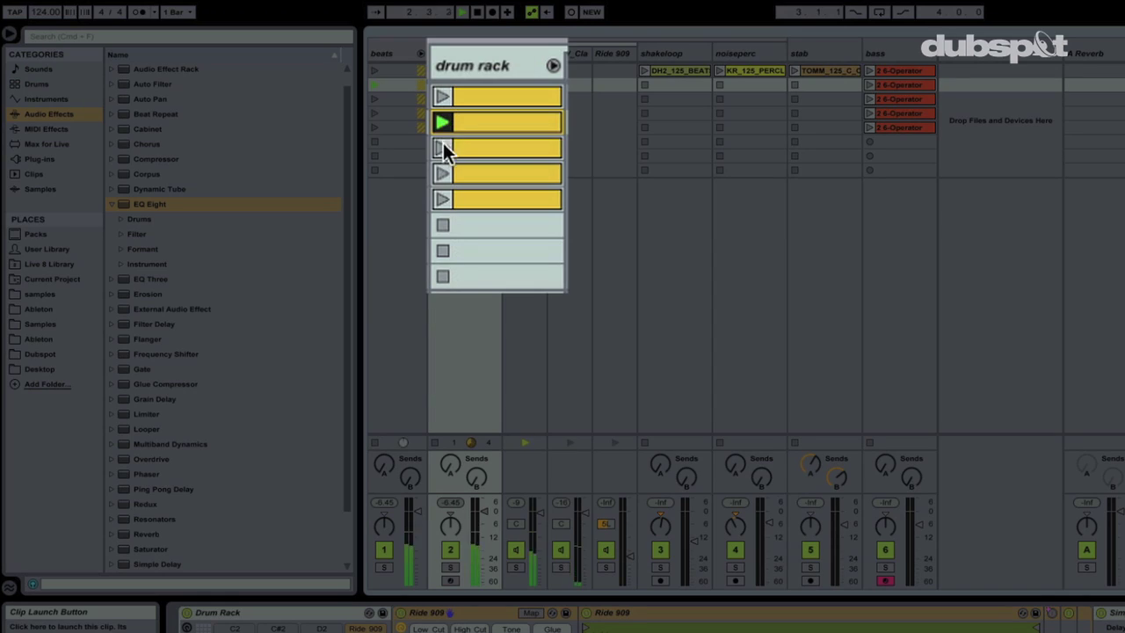
{"action": "left_click", "coordinate": [443, 147]}
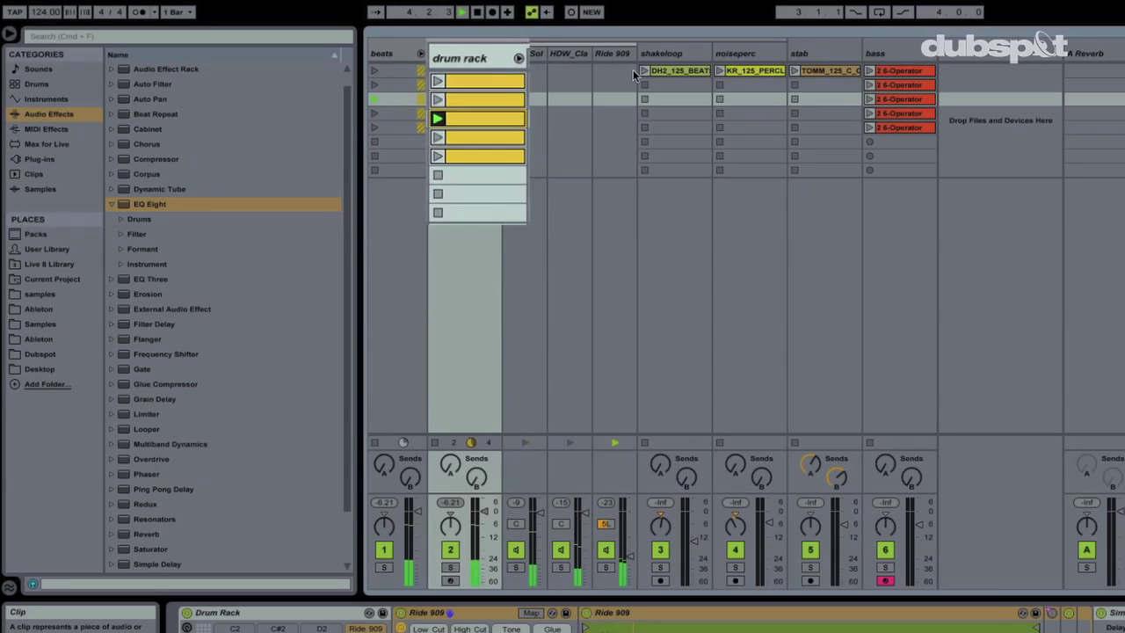
{"action": "left_click", "coordinate": [644, 71]}
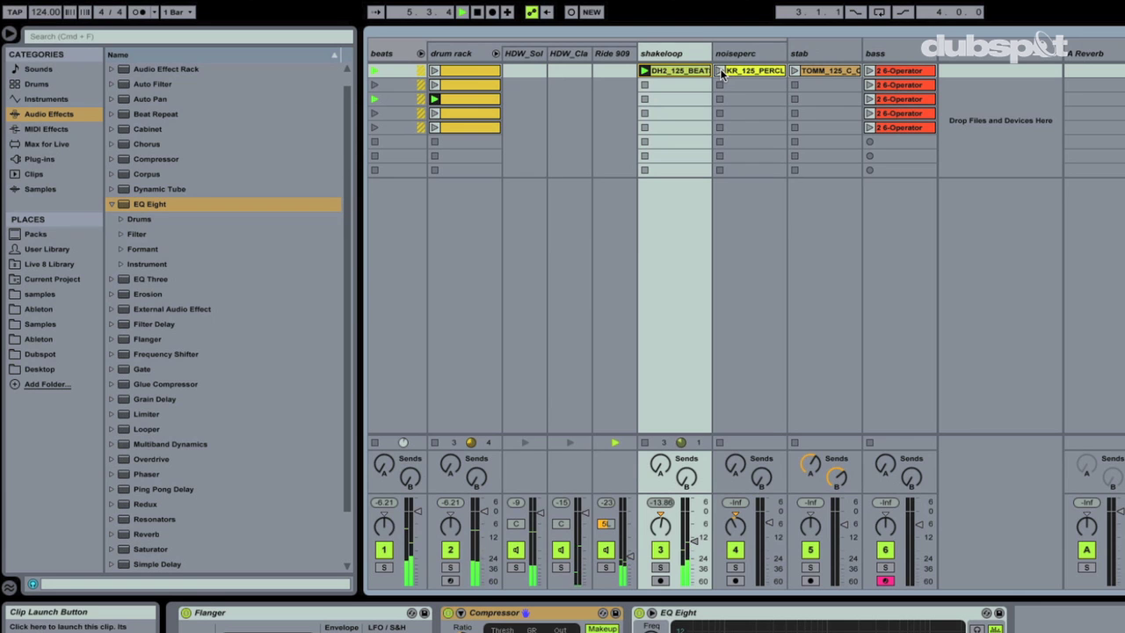
{"action": "left_click", "coordinate": [721, 71]}
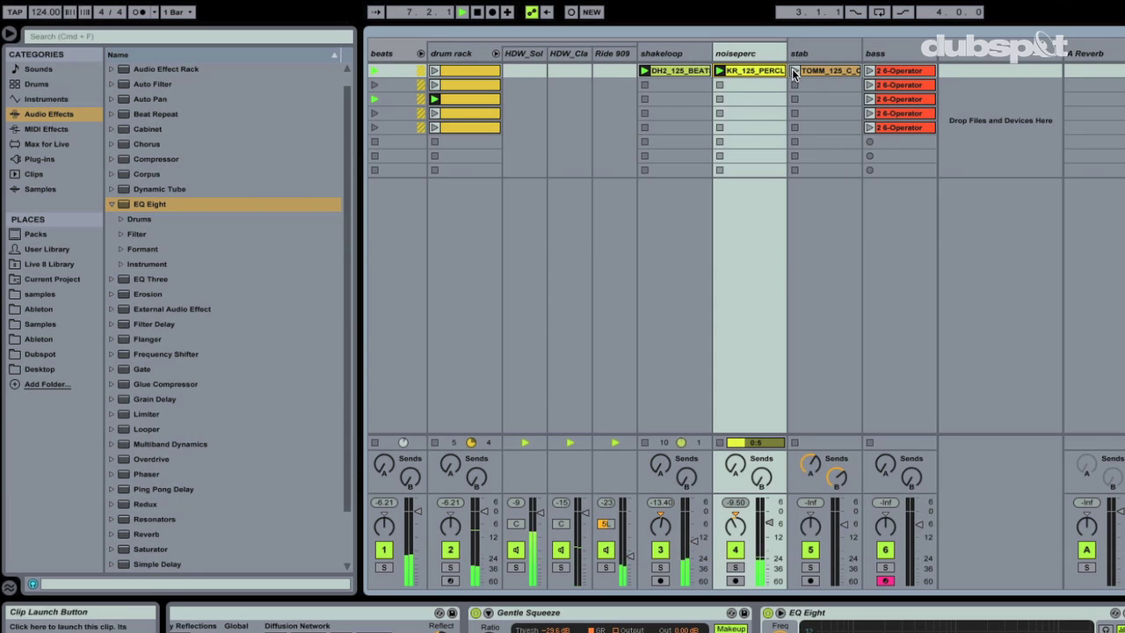
{"action": "left_click", "coordinate": [794, 70]}
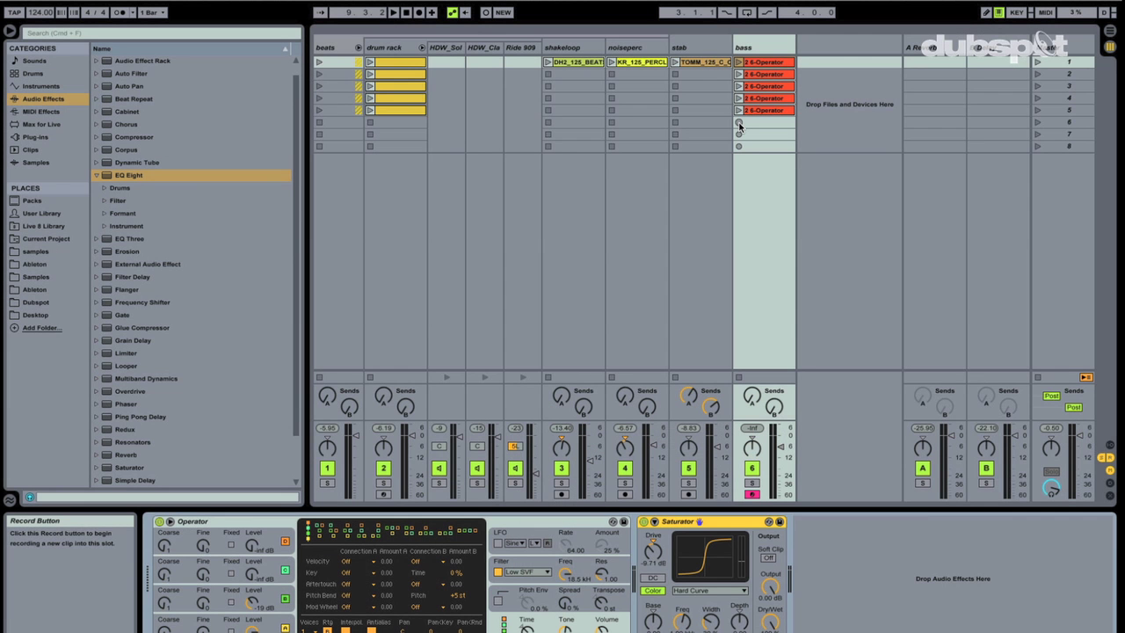
Record a new MIDI clip into slot 6 of the armed bass track
{"action": "left_click", "coordinate": [738, 122]}
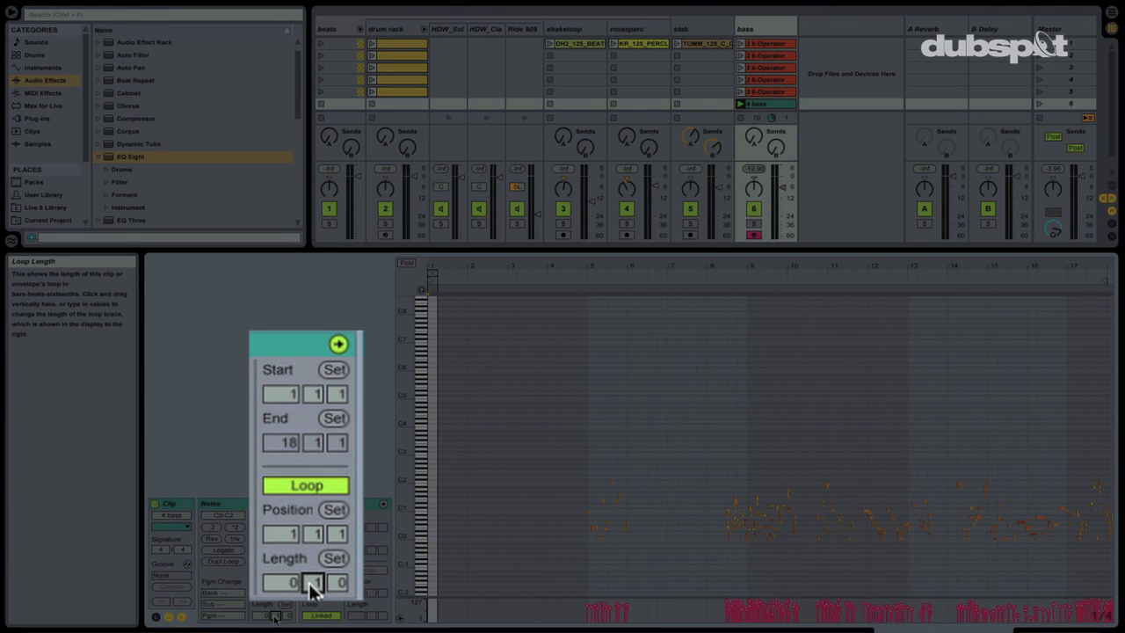
Drag the 4 bass clip's loop length down to roughly two beats
{"action": "left_click_drag", "start_coordinate": [314, 589], "coordinate": [314, 580]}
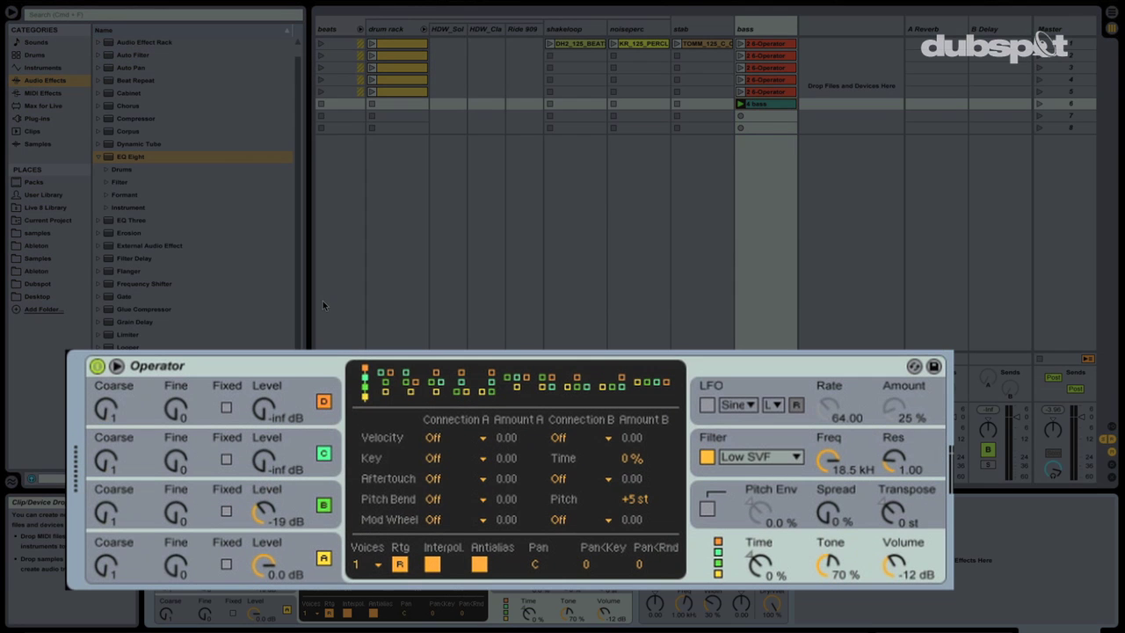
{"action": "left_click", "coordinate": [290, 368]}
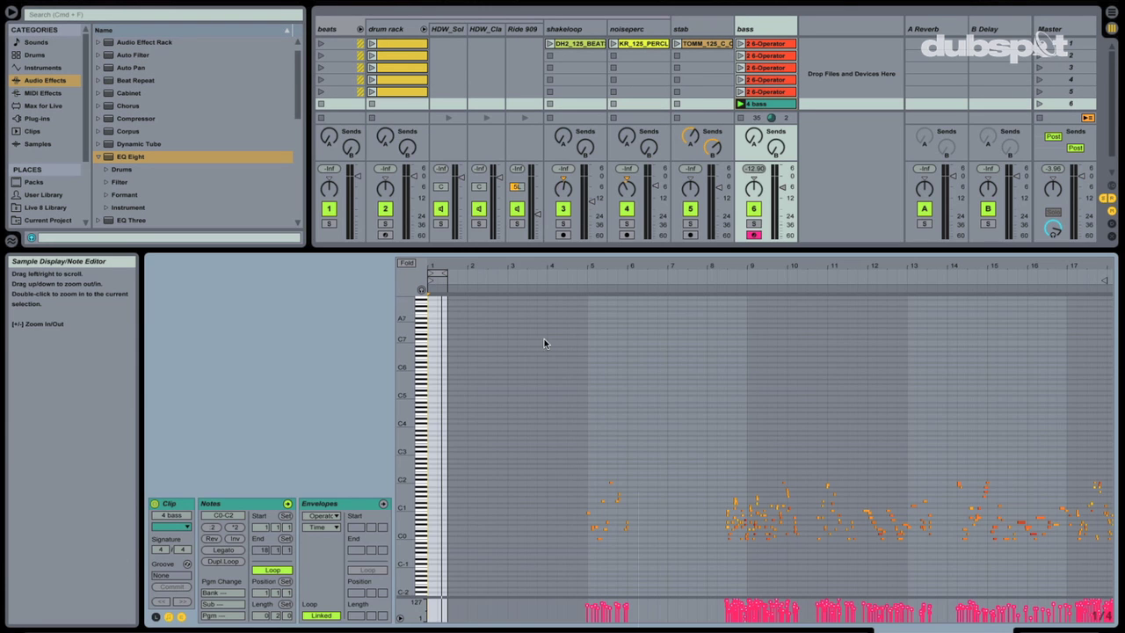
Select all 4 bass notes and quantize their starts to 1/16 at 100% strength
{"action": "left_click", "coordinate": [576, 365]}
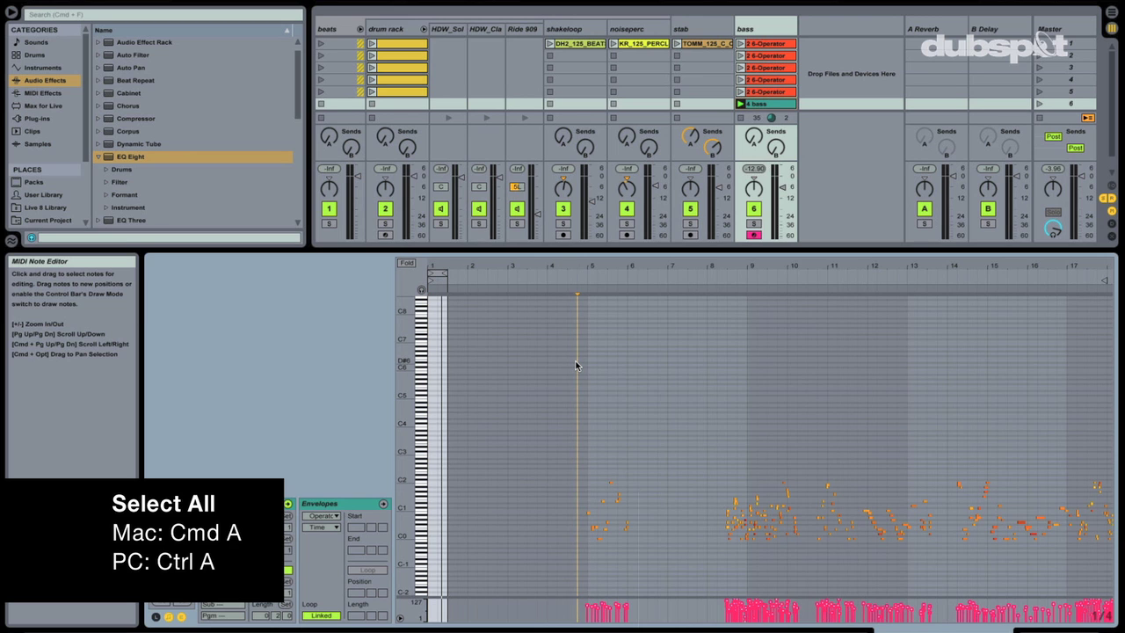
{"action": "key", "text": "ctrl+a"}
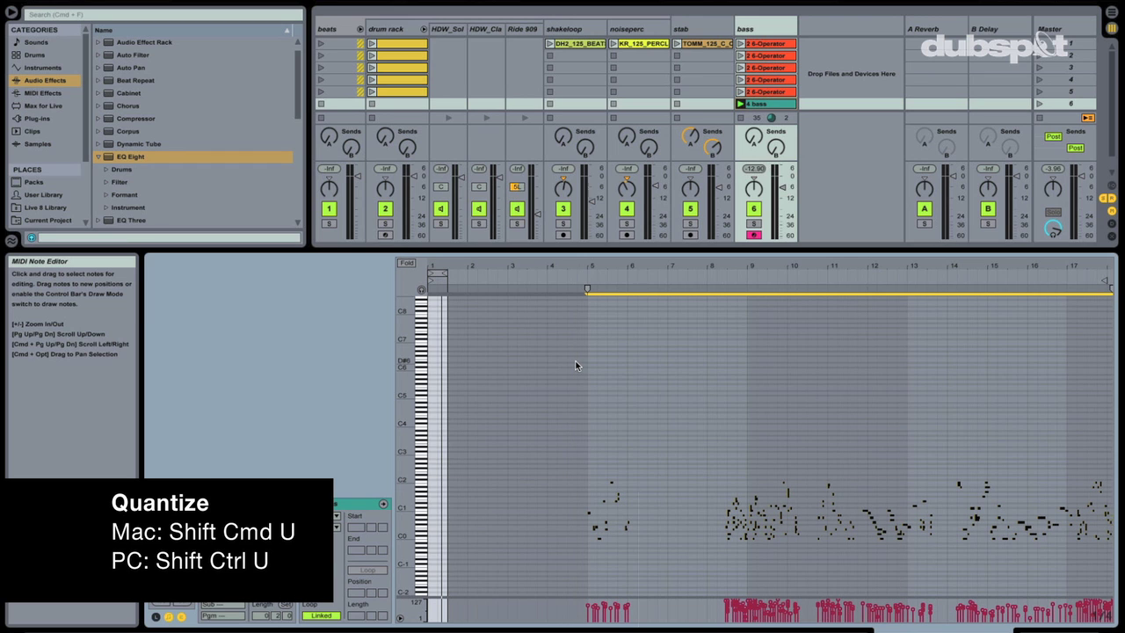
{"action": "key", "text": "ctrl+shift+u"}
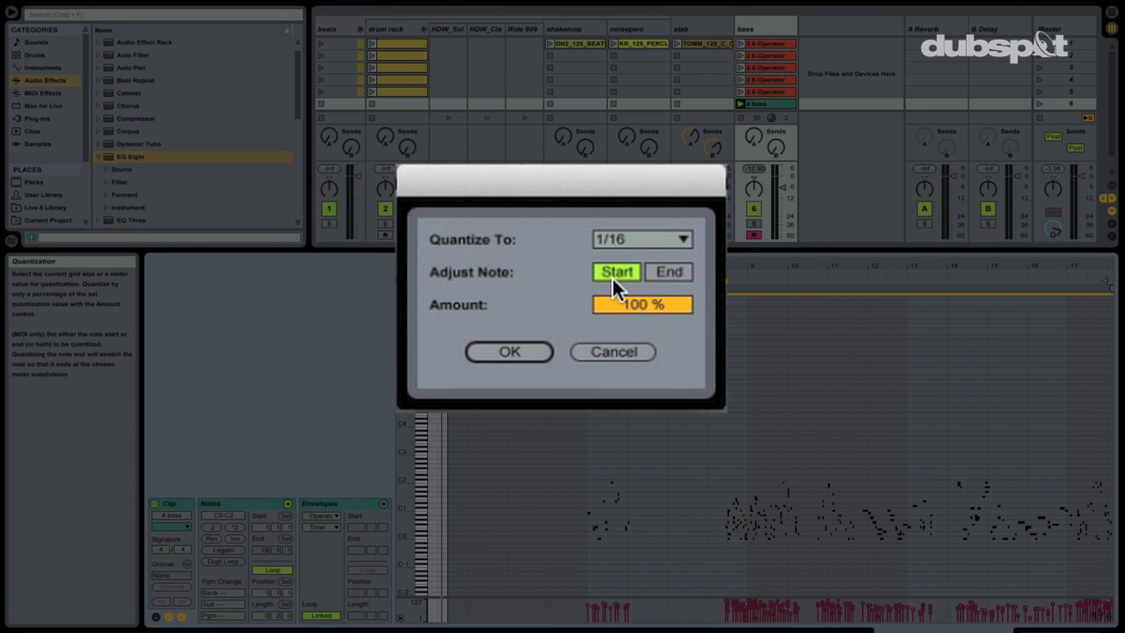
{"action": "left_click", "coordinate": [506, 356]}
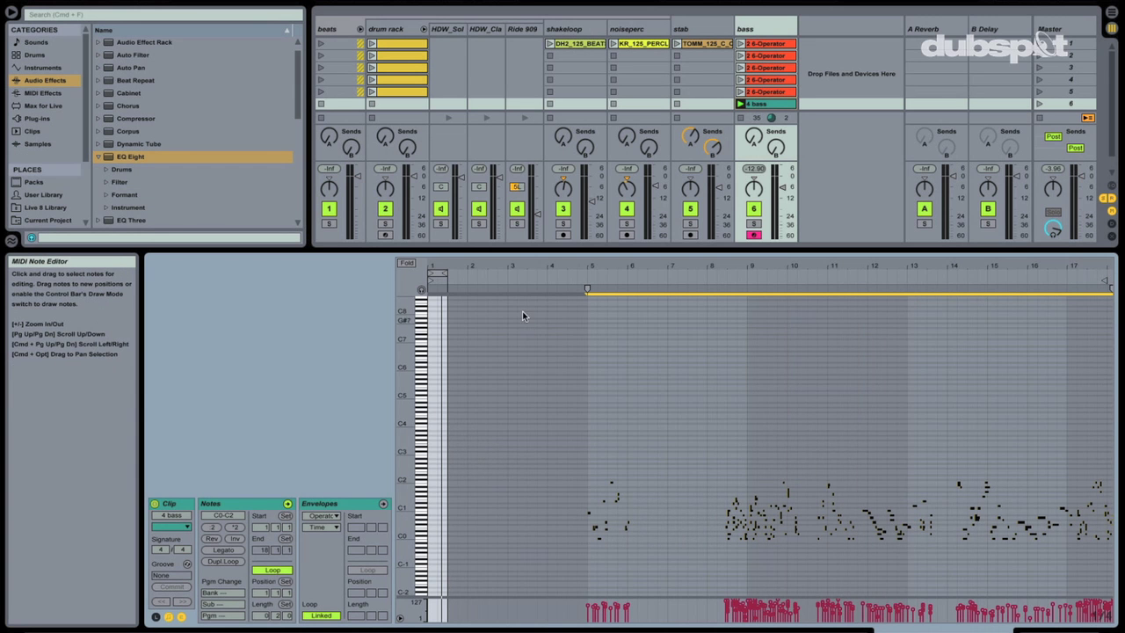
{"action": "left_click", "coordinate": [494, 271]}
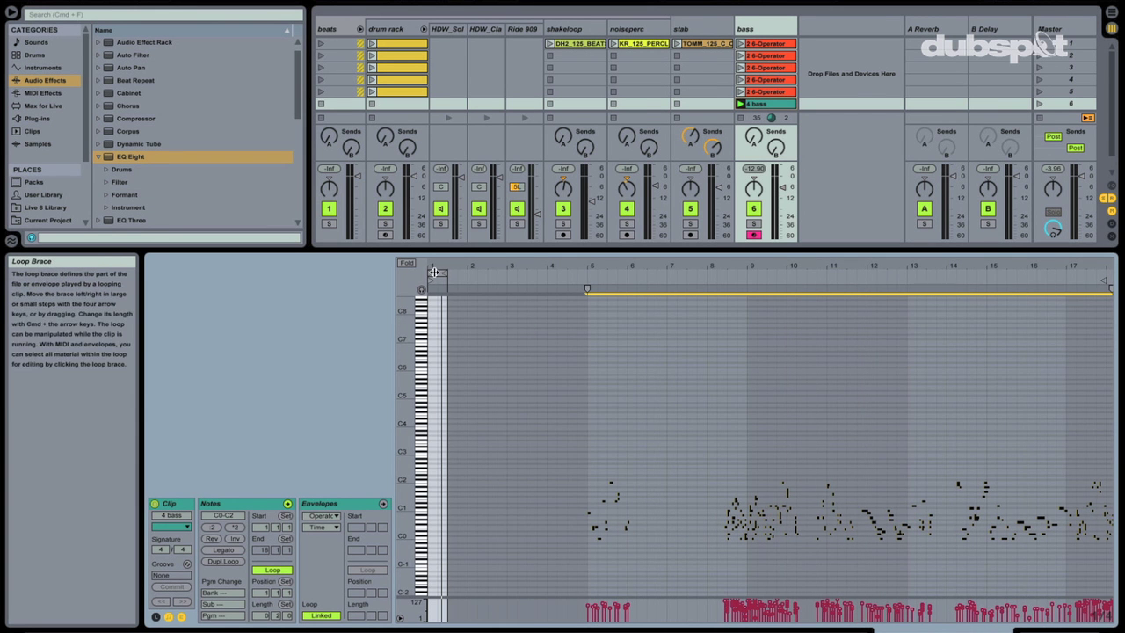
Move the bass loop brace to start at bar 5 and launch the drum rack clip
{"action": "left_click_drag", "start_coordinate": [438, 273], "coordinate": [597, 273]}
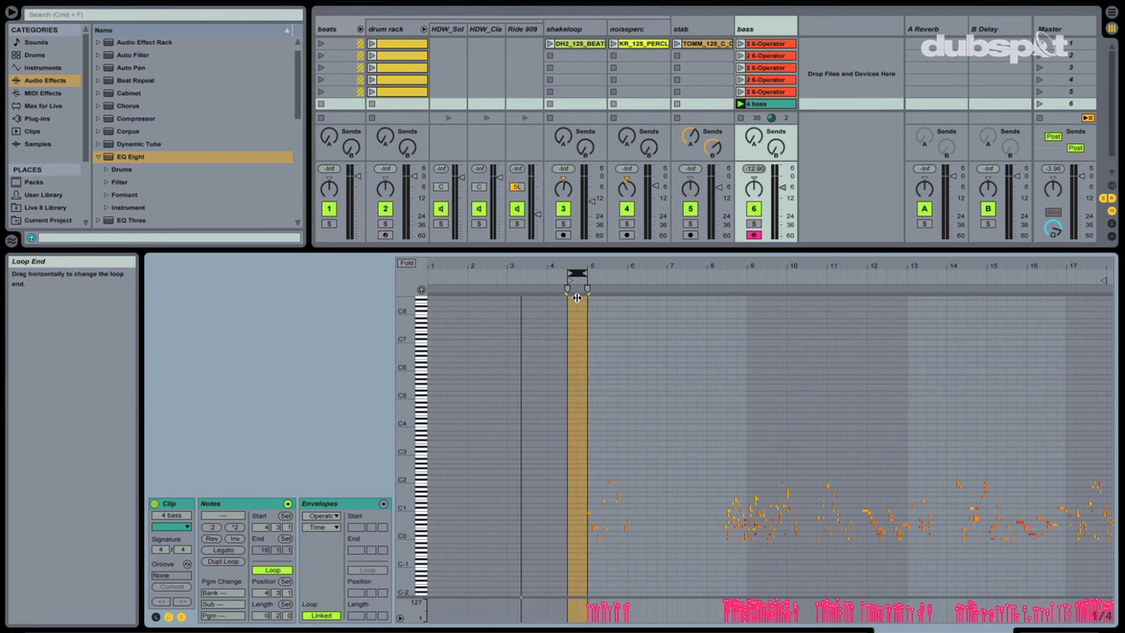
{"action": "left_click", "coordinate": [372, 44]}
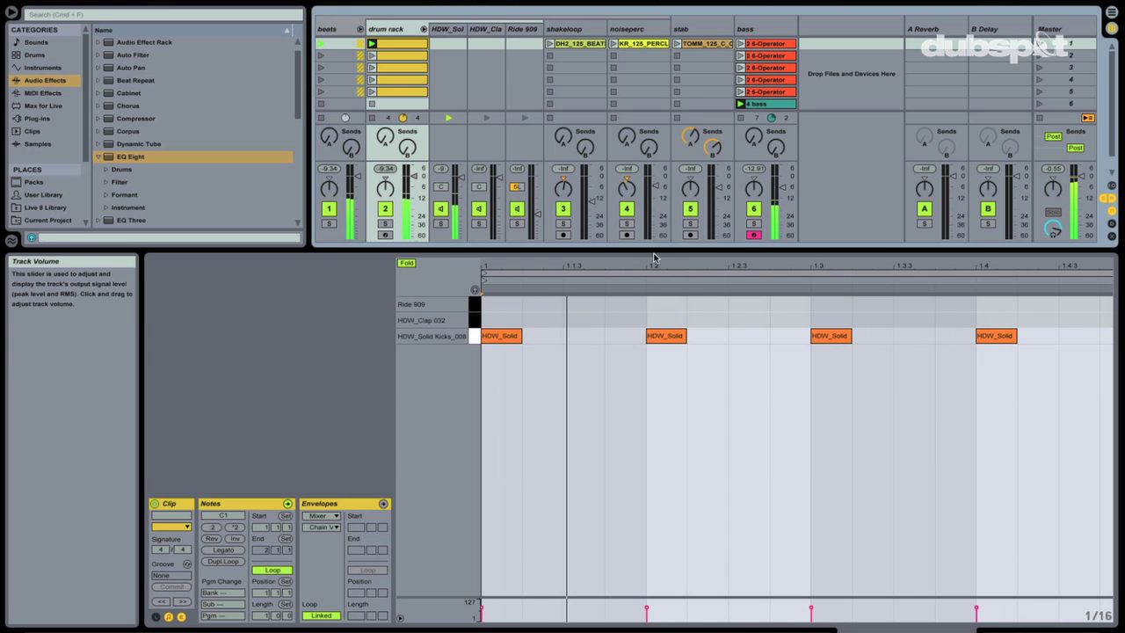
{"action": "left_click_drag", "start_coordinate": [655, 258], "coordinate": [655, 467]}
Duplicate the 4 bass clip into the bass track's seventh slot
{"action": "left_click", "coordinate": [758, 104]}
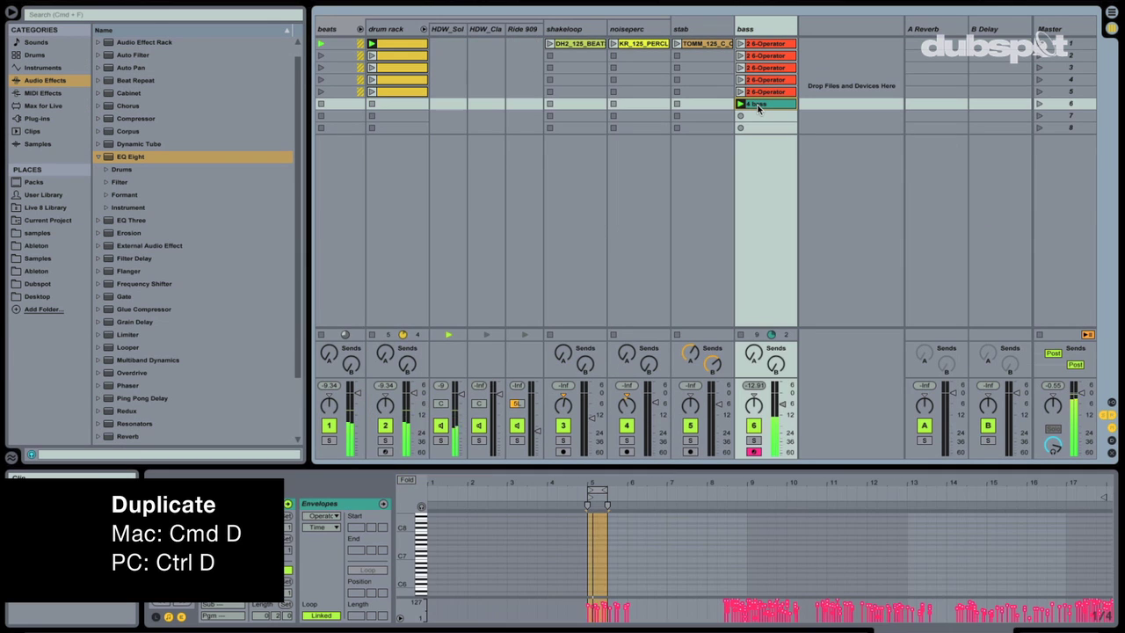
{"action": "left_click", "coordinate": [758, 118]}
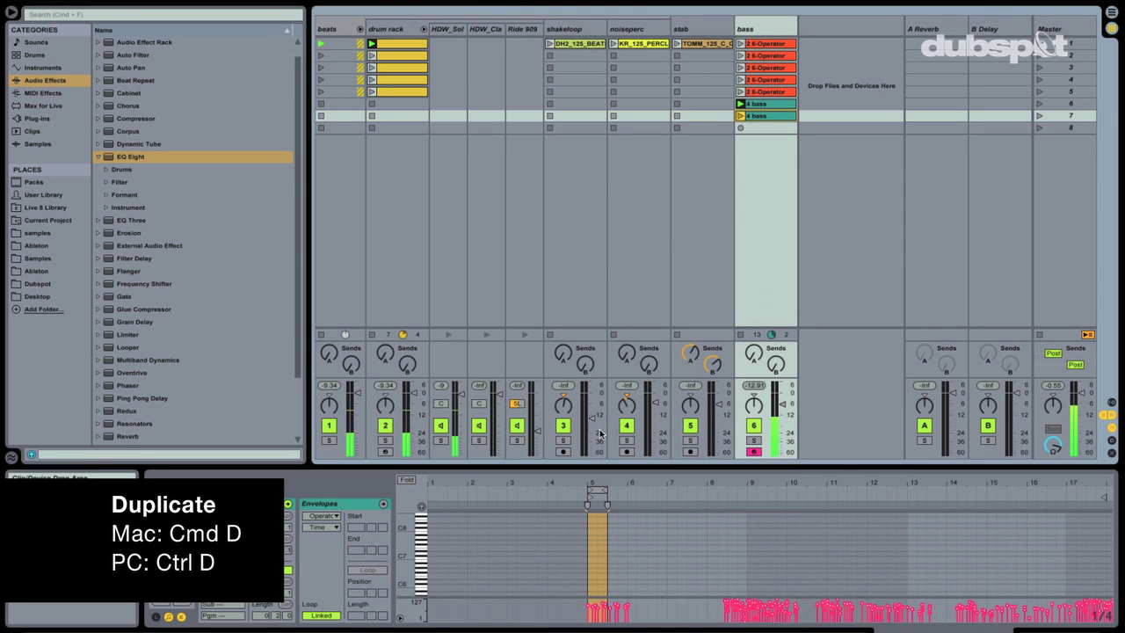
{"action": "left_click_drag", "start_coordinate": [603, 469], "coordinate": [595, 303]}
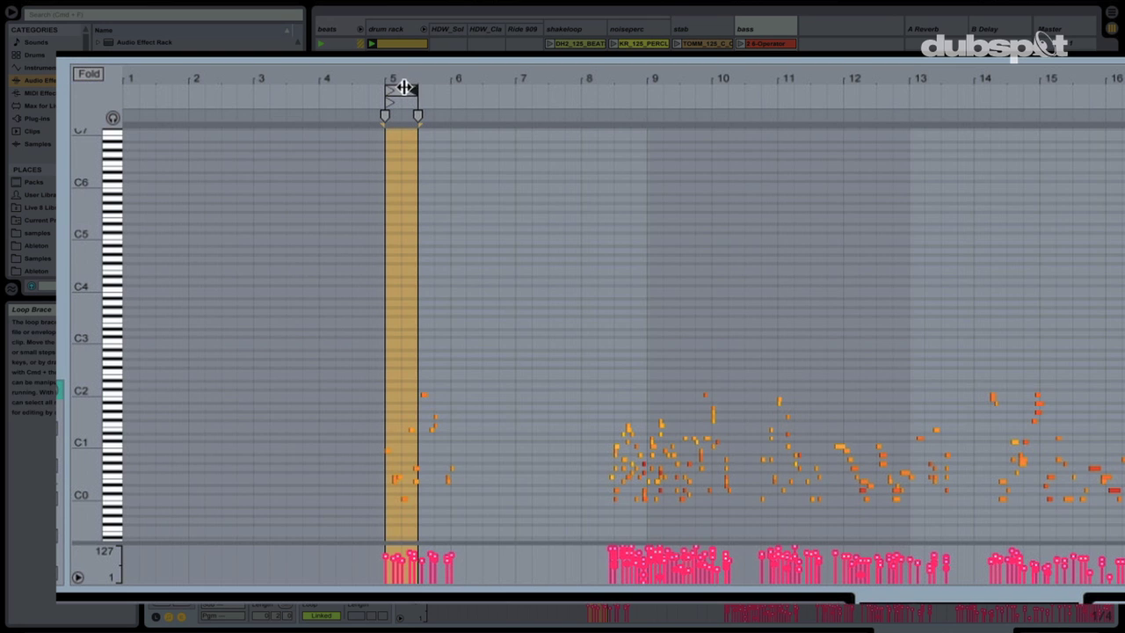
Move the duplicate clip's loop brace to about bar 8.4, just before bar 9
{"action": "mouse_move", "coordinate": [403, 87]}
{"action": "left_mouse_down"}
{"action": "mouse_move", "coordinate": [603, 88]}
{"action": "mouse_move", "coordinate": [640, 138]}
{"action": "left_mouse_up"}
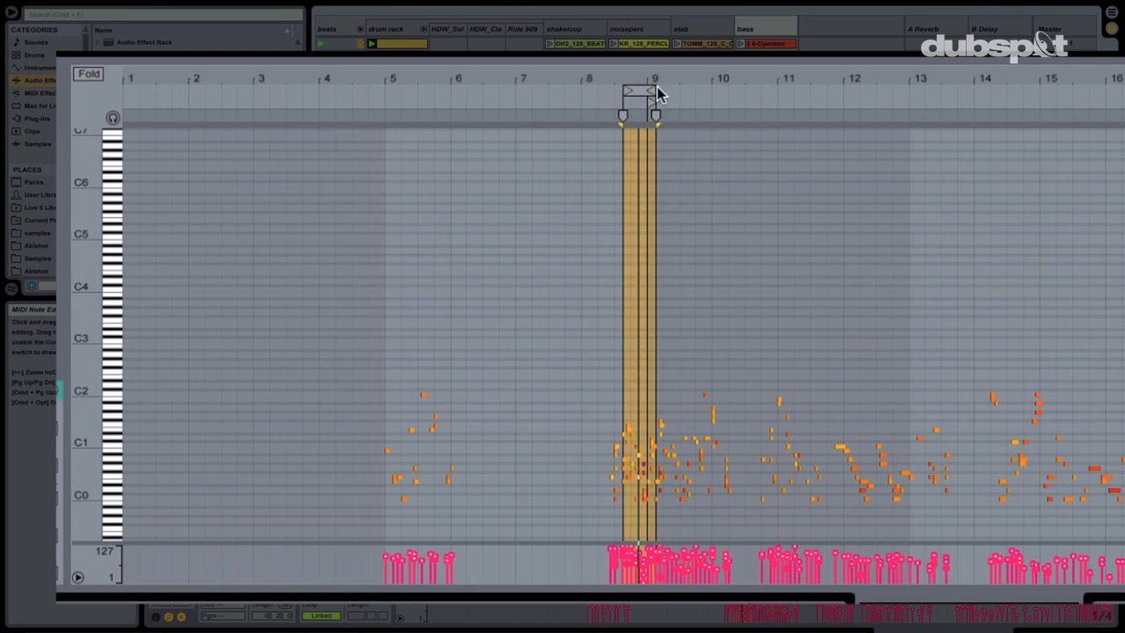
{"action": "left_click_drag", "start_coordinate": [658, 81], "coordinate": [668, 220]}
{"action": "mouse_move", "coordinate": [475, 83]}
{"action": "left_mouse_down"}
{"action": "mouse_move", "coordinate": [467, 70]}
{"action": "mouse_move", "coordinate": [496, 90]}
{"action": "mouse_move", "coordinate": [643, 128]}
{"action": "left_mouse_up"}
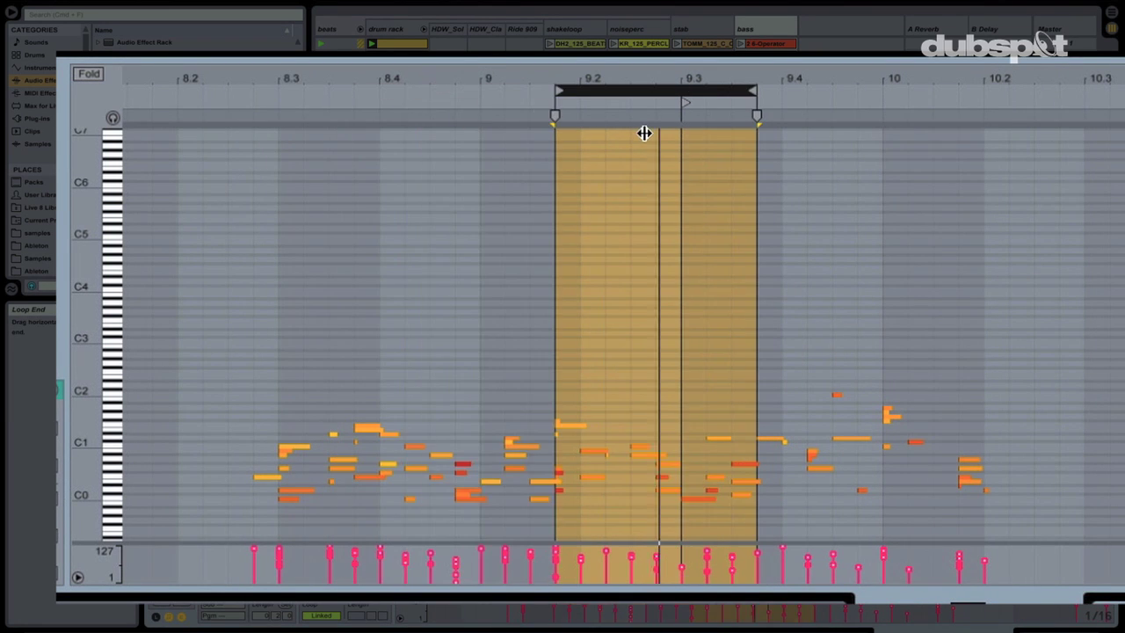
{"action": "left_click_drag", "start_coordinate": [653, 70], "coordinate": [583, 74]}
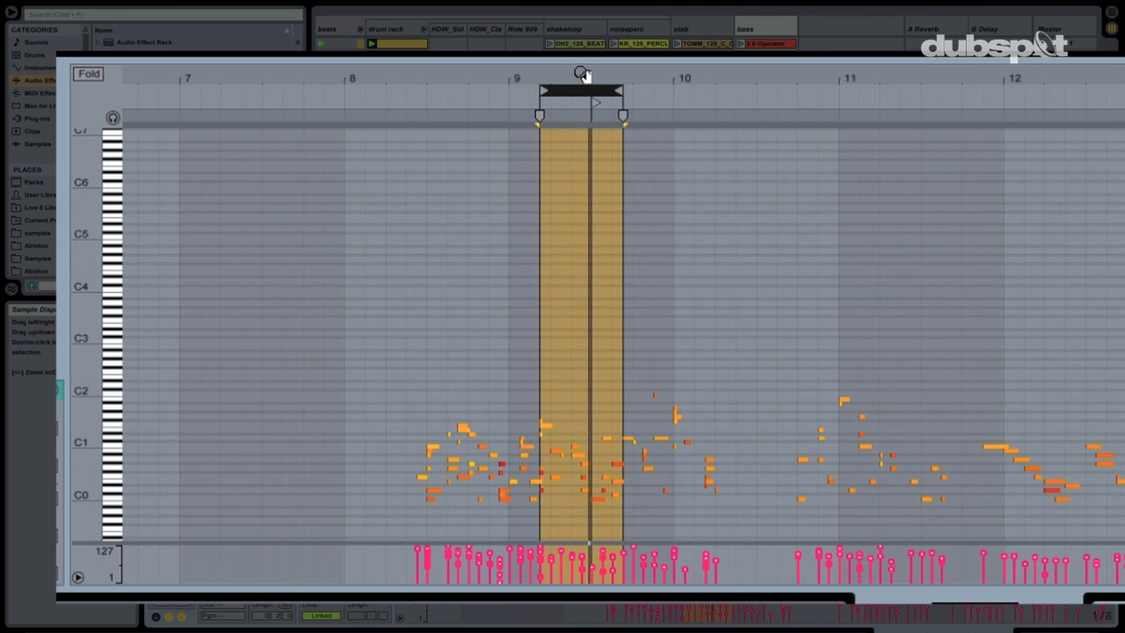
Select all notes in the duplicate clip and transpose them down
{"action": "left_click", "coordinate": [580, 303]}
{"action": "key", "text": "ctrl+a"}
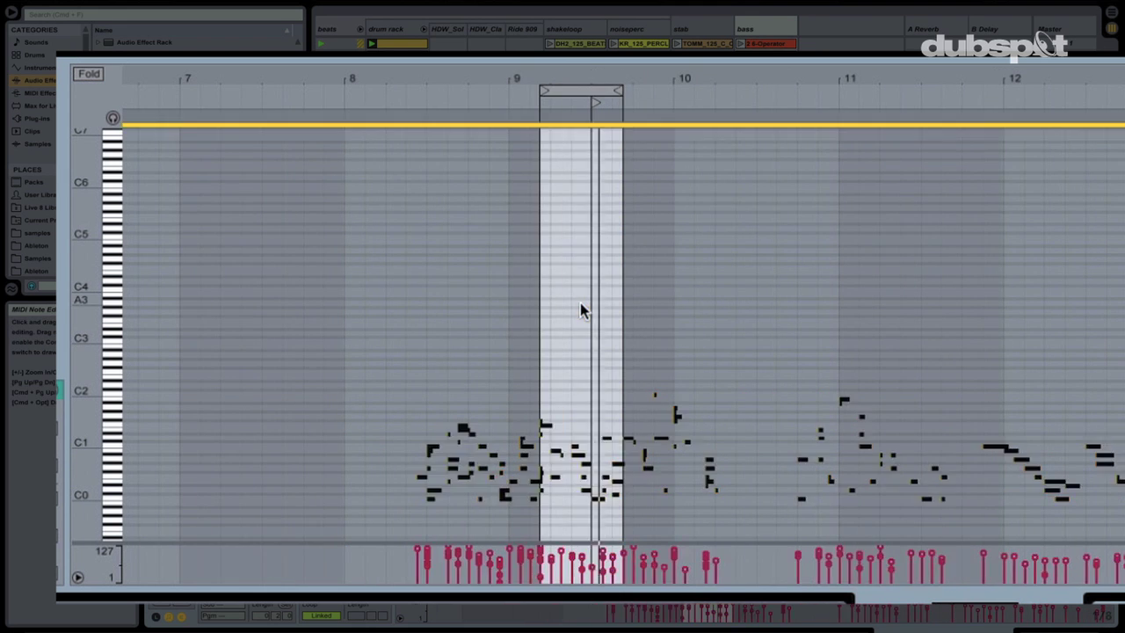
{"action": "key", "text": "Down"}
{"action": "key", "text": "Down"}
{"action": "key", "text": "Down"}
{"action": "key", "text": "Down"}
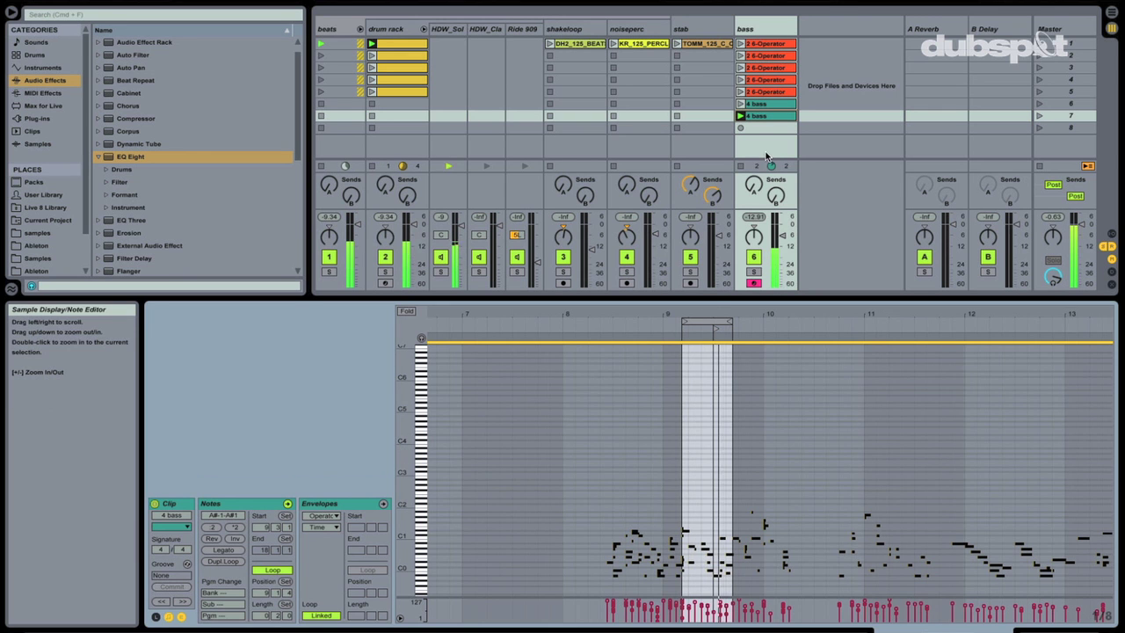
Launch shakeloop, noiseperc, drum rack rows 2 and 3 (Ride 909), and the stab clip
{"action": "left_click", "coordinate": [547, 44]}
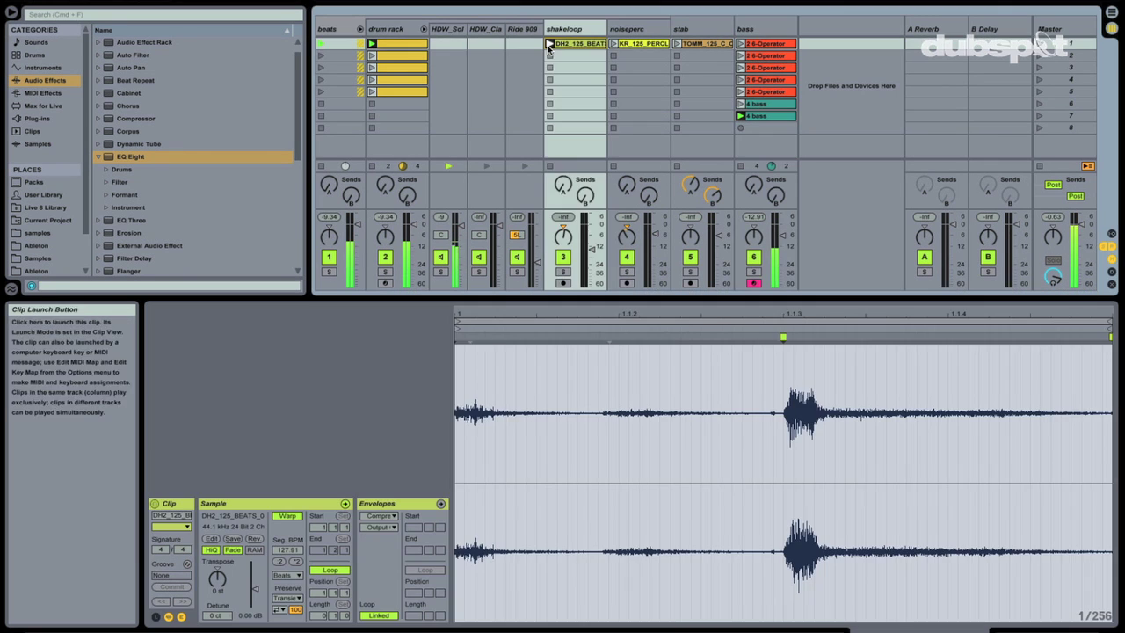
{"action": "left_click", "coordinate": [614, 44]}
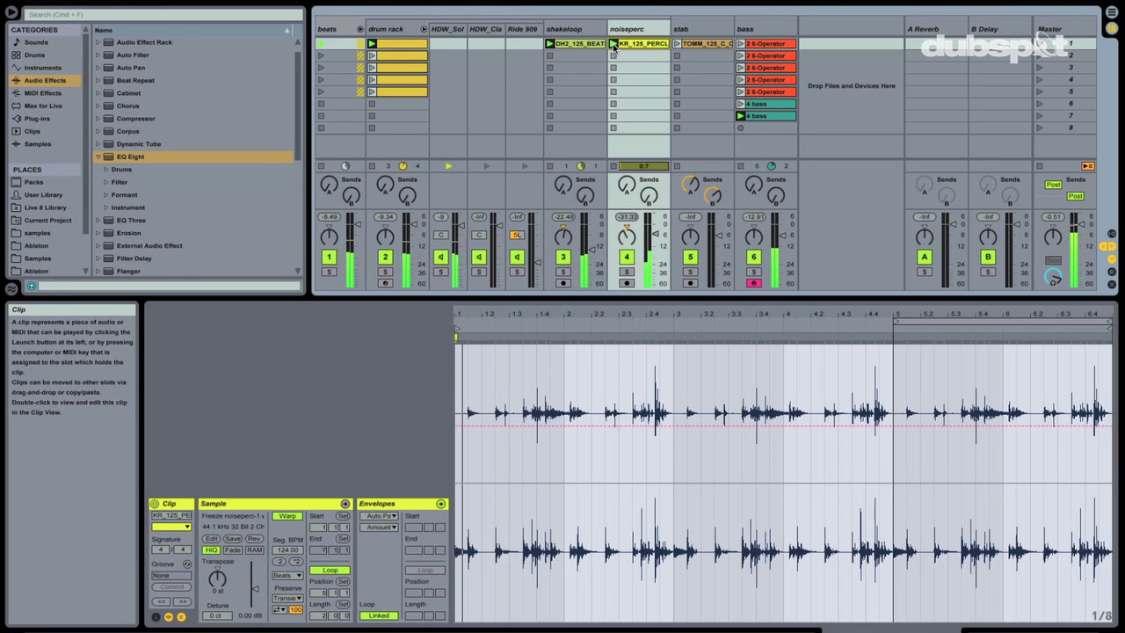
{"action": "left_click", "coordinate": [372, 56]}
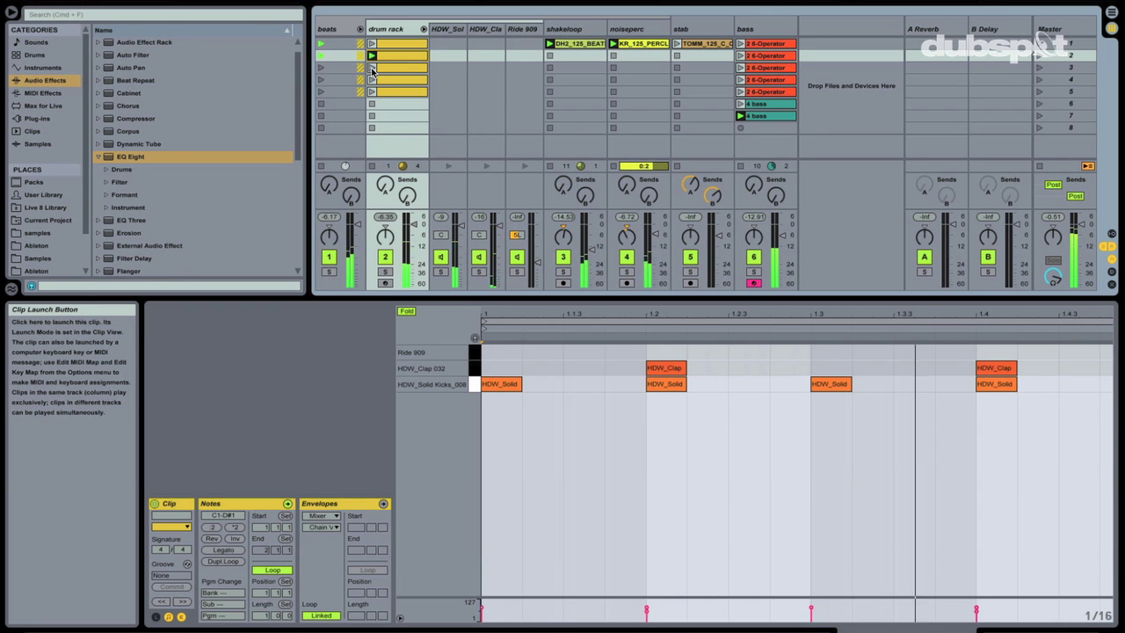
{"action": "left_click", "coordinate": [372, 68]}
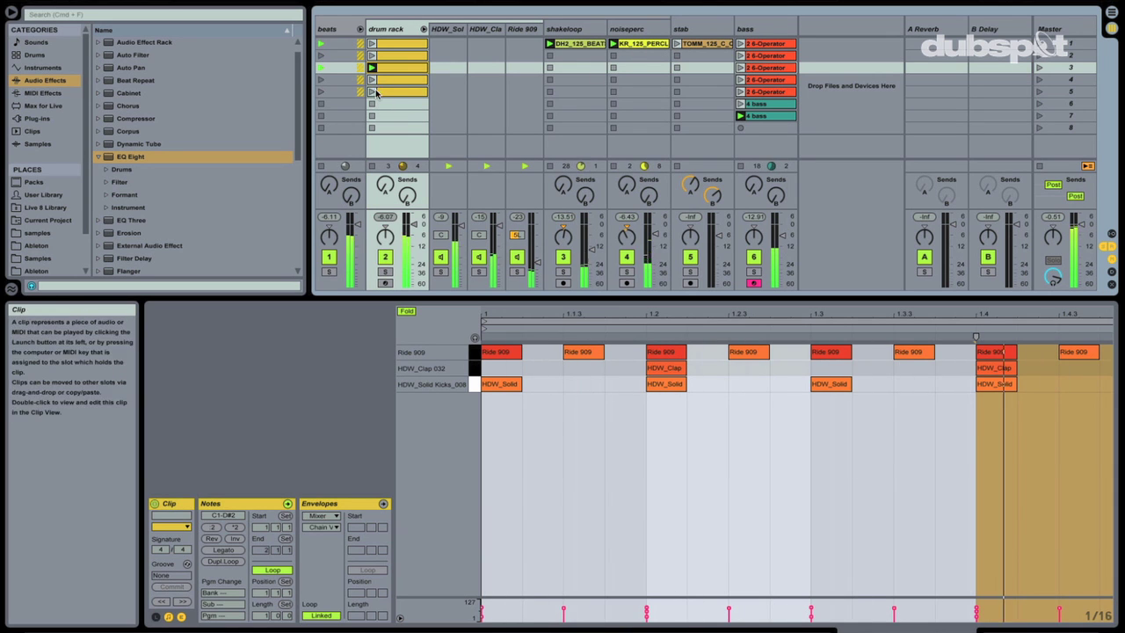
{"action": "left_click", "coordinate": [703, 43]}
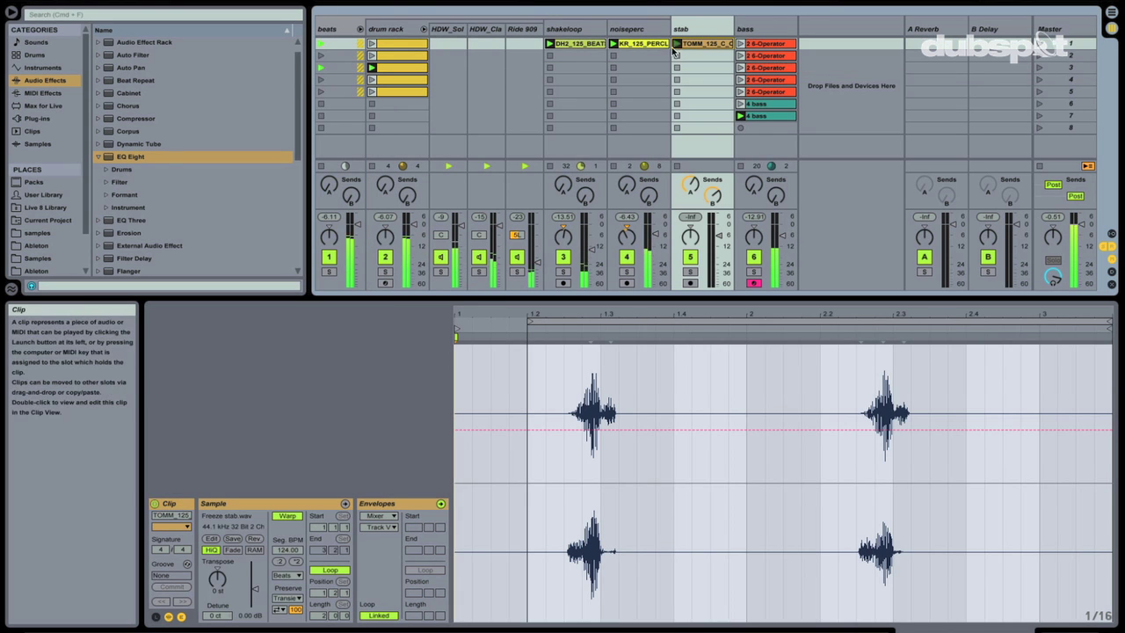